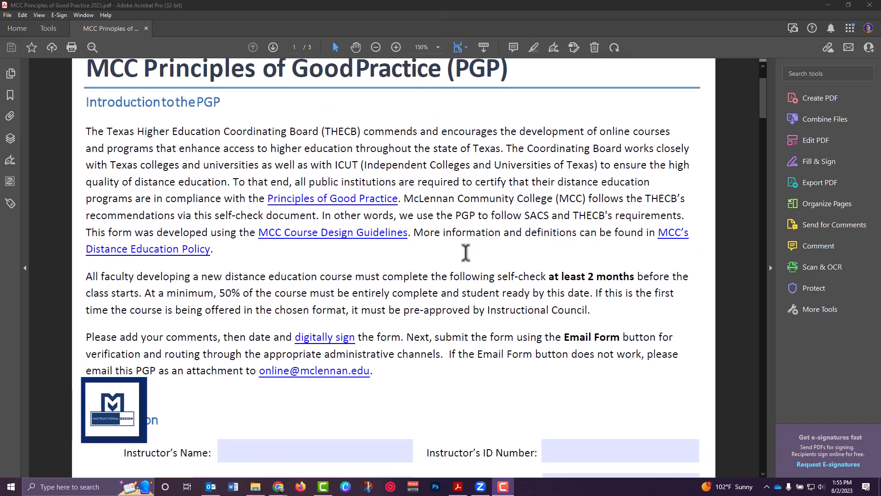
{"action": "scroll", "coordinate": [480, 293], "scroll_direction": "down", "scroll_amount": 10}
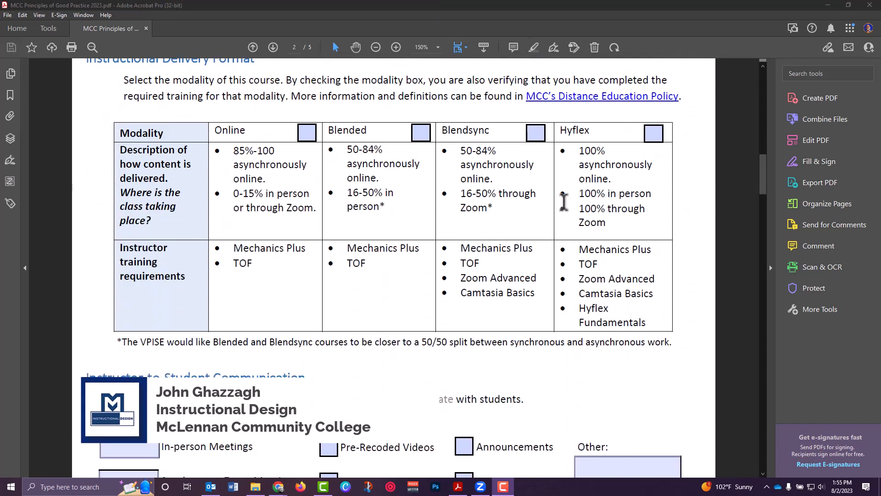
{"action": "scroll", "coordinate": [394, 122], "scroll_direction": "up", "scroll_amount": 5}
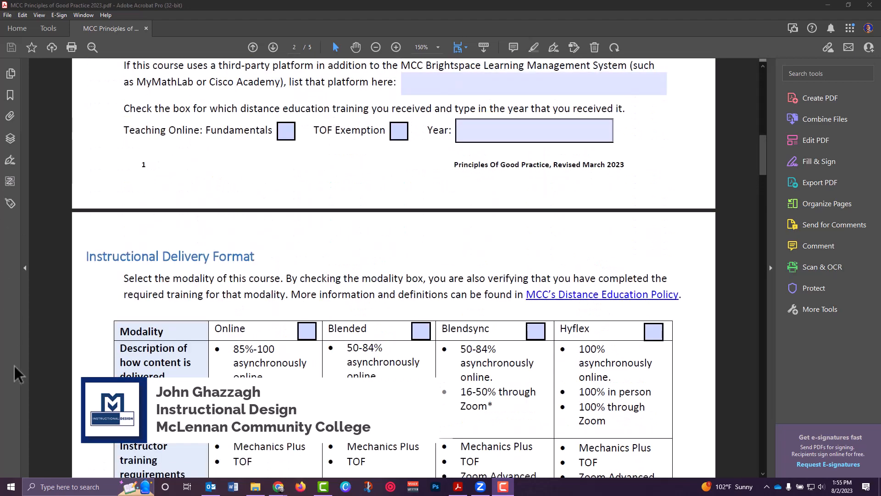
{"action": "left_click", "coordinate": [10, 485]}
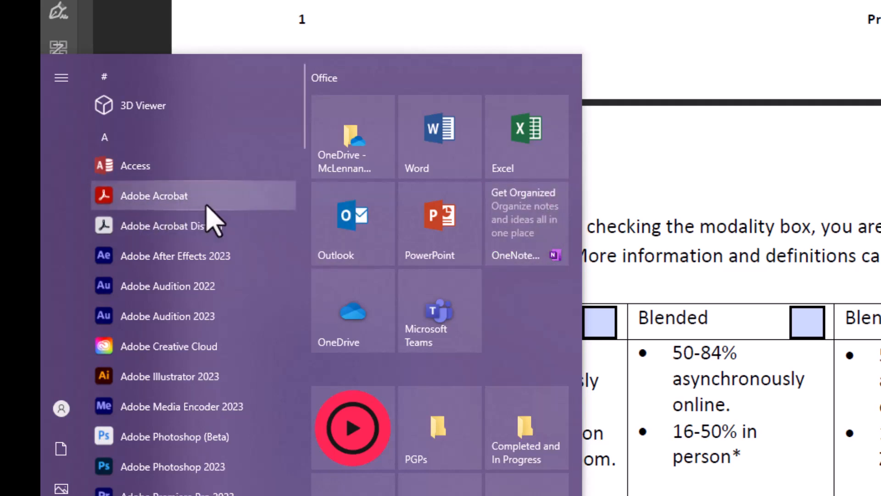
{"action": "left_click", "coordinate": [879, 202]}
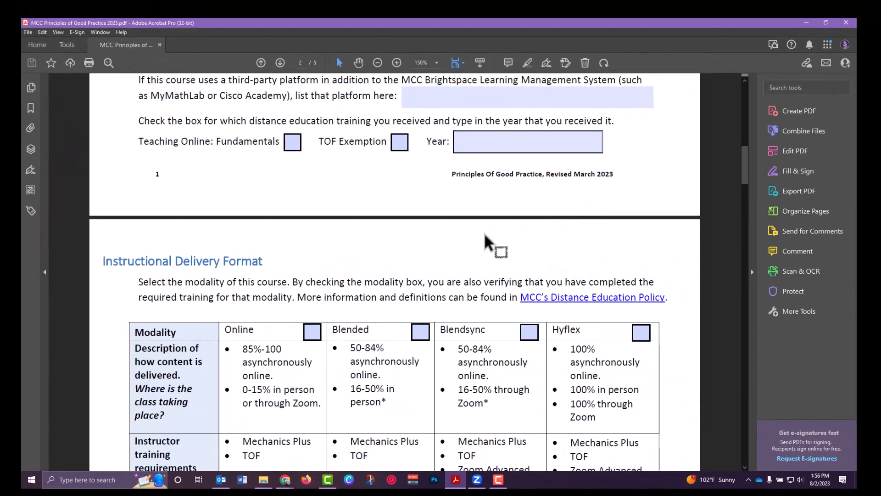
Examine page 2 of the form from the Instructional Delivery Format table down to the date and signature fields.
{"action": "scroll", "coordinate": [480, 220], "scroll_direction": "up", "scroll_amount": 1}
{"action": "scroll", "coordinate": [478, 253], "scroll_direction": "down", "scroll_amount": 6}
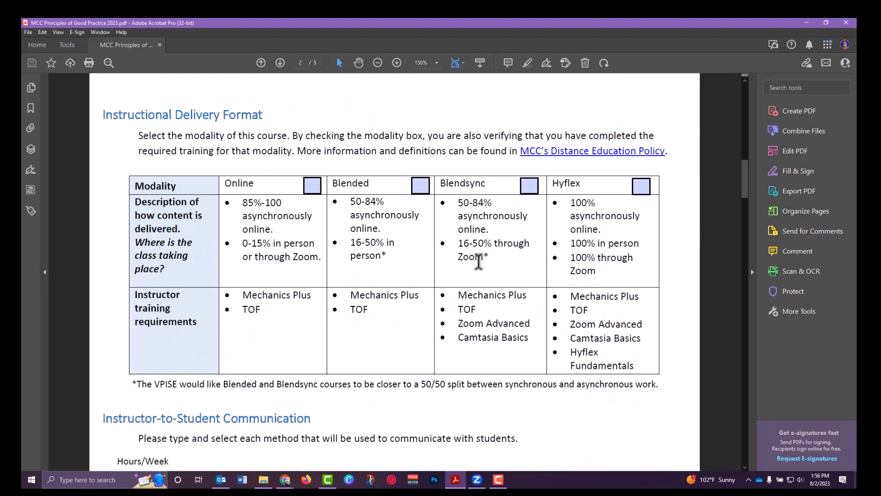
{"action": "scroll", "coordinate": [479, 260], "scroll_direction": "down", "scroll_amount": 4}
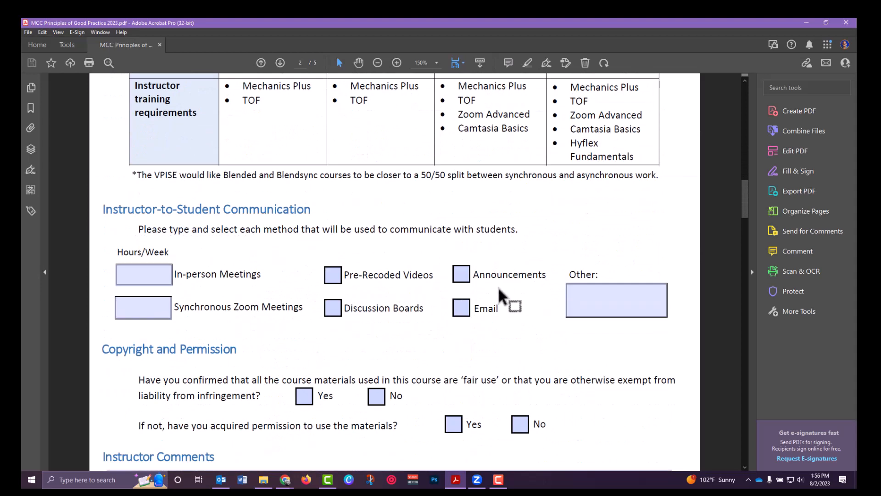
{"action": "scroll", "coordinate": [546, 283], "scroll_direction": "down", "scroll_amount": 2}
{"action": "scroll", "coordinate": [509, 257], "scroll_direction": "down", "scroll_amount": 1}
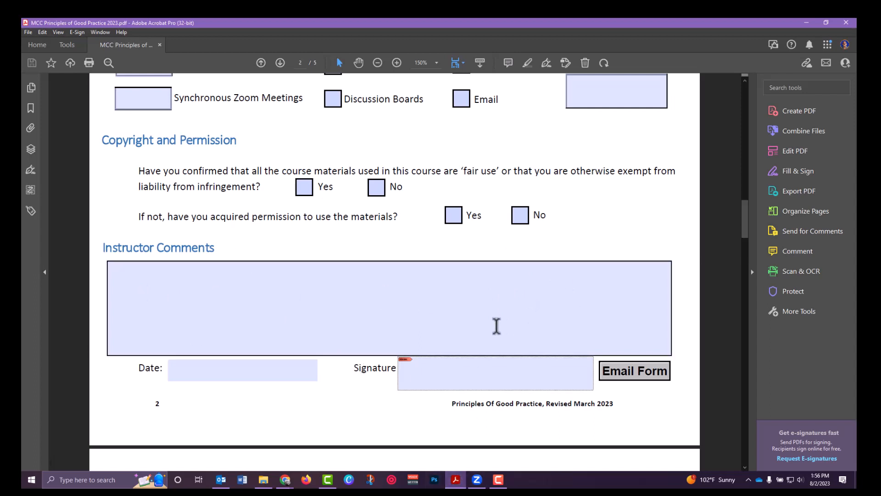
{"action": "scroll", "coordinate": [461, 343], "scroll_direction": "down", "scroll_amount": 1}
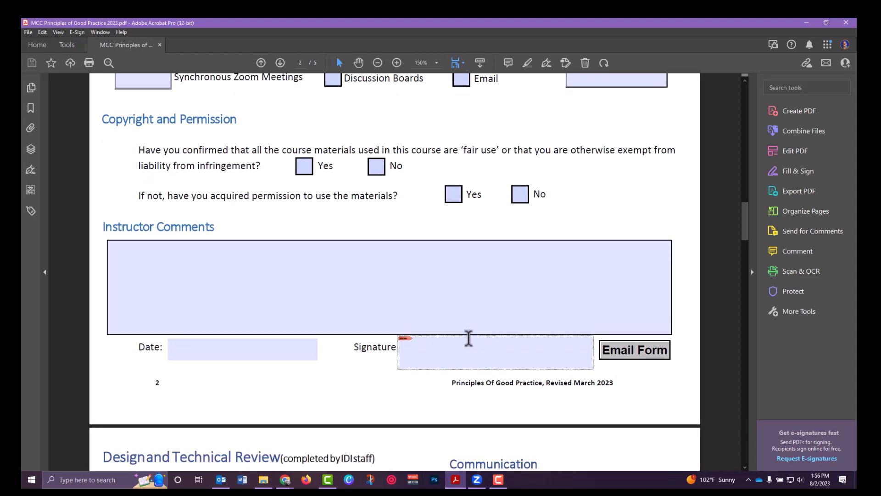
{"action": "scroll", "coordinate": [476, 276], "scroll_direction": "up", "scroll_amount": 2}
{"action": "scroll", "coordinate": [474, 276], "scroll_direction": "down", "scroll_amount": 2}
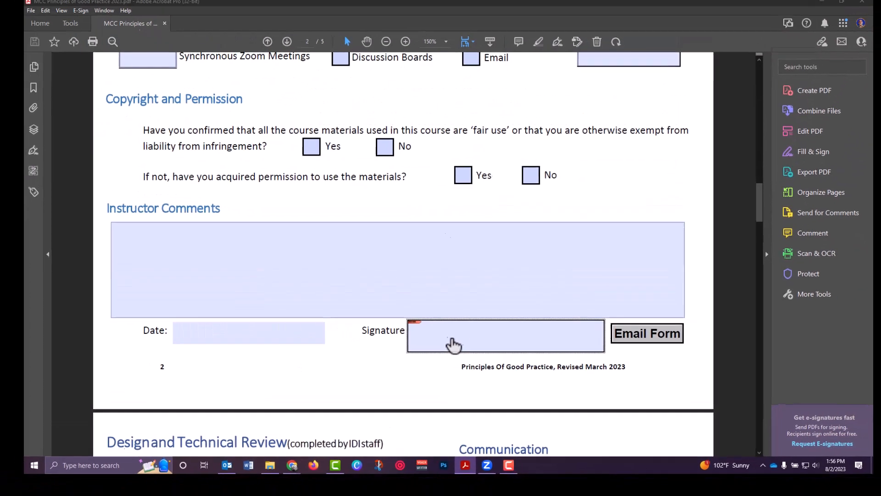
Start signing the instructor Signature field and configure a new self-signed Digital ID saved to the Windows Certificate Store.
{"action": "left_click", "coordinate": [454, 344]}
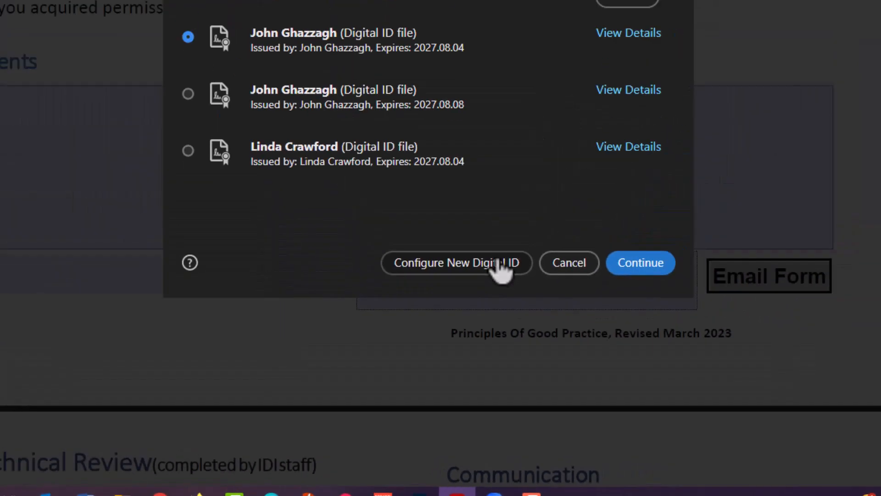
{"action": "left_click", "coordinate": [496, 108]}
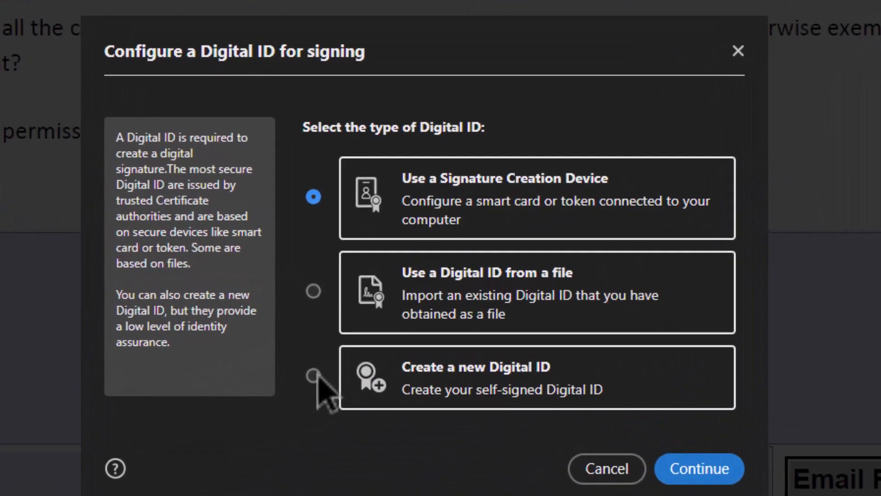
{"action": "left_click", "coordinate": [317, 376]}
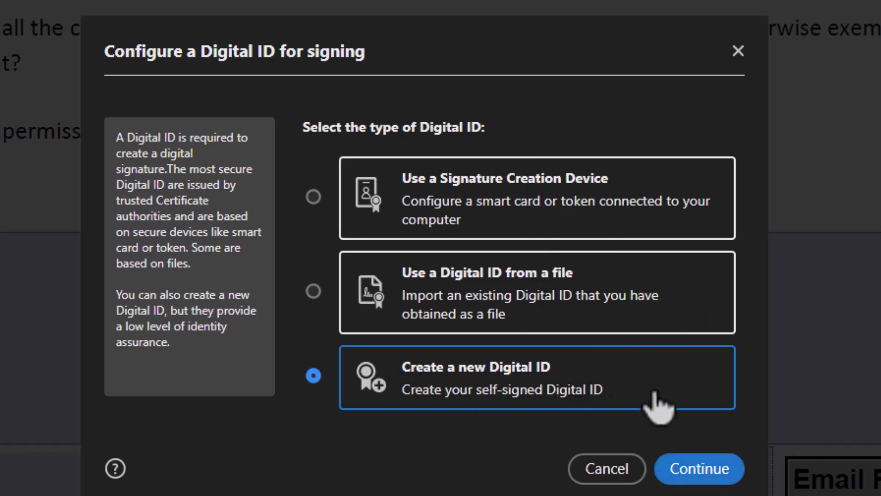
{"action": "left_click", "coordinate": [698, 477]}
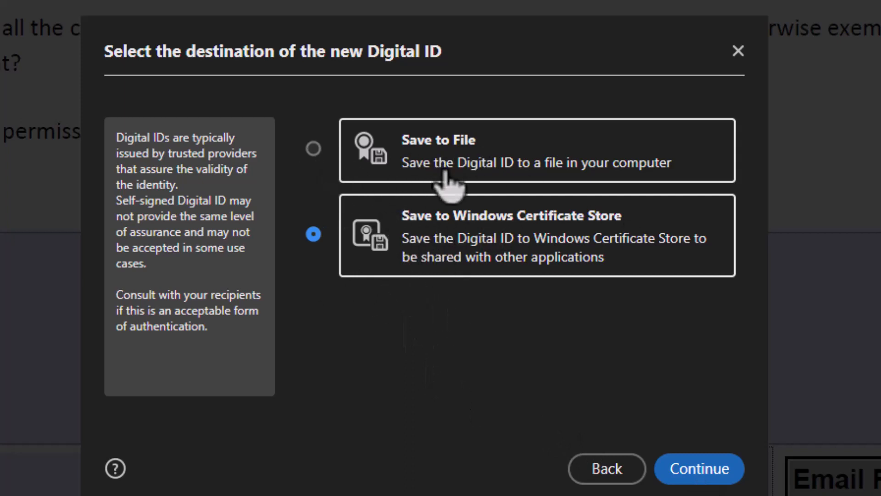
{"action": "left_click", "coordinate": [693, 468]}
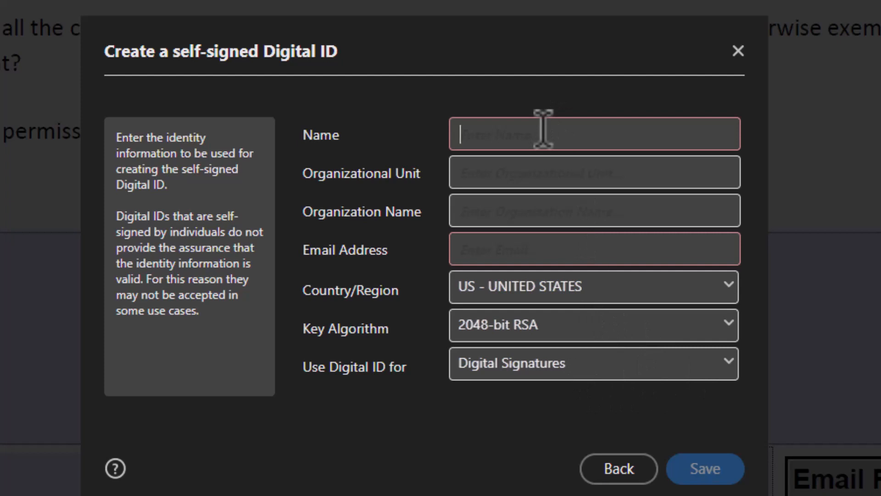
Enter the signer's full name and e-mail address for the self-signed Digital ID and save it.
{"action": "type", "text": "John Ghazz"}
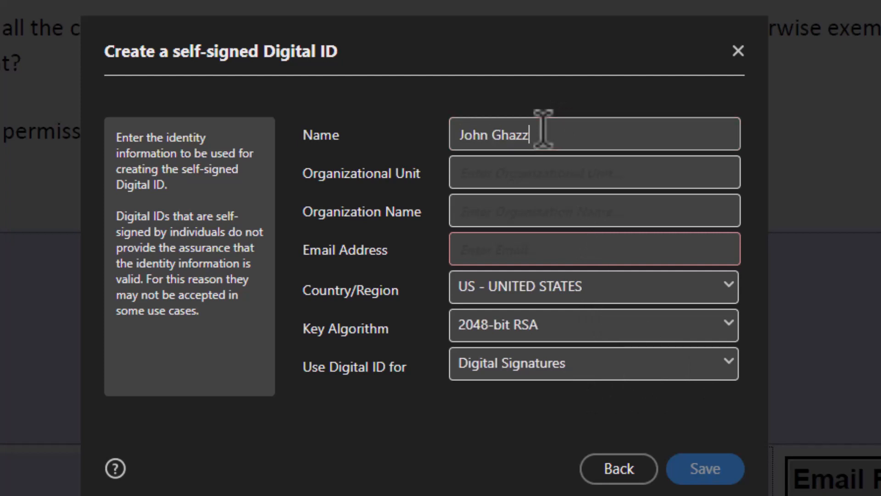
{"action": "type", "text": "agh"}
{"action": "key", "text": "Tab"}
{"action": "key", "text": "Tab"}
{"action": "key", "text": "Tab"}
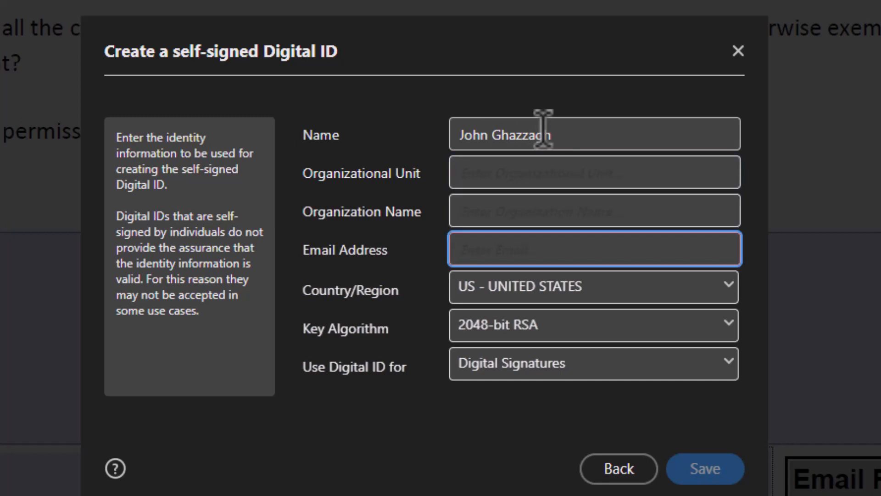
{"action": "type", "text": "john."}
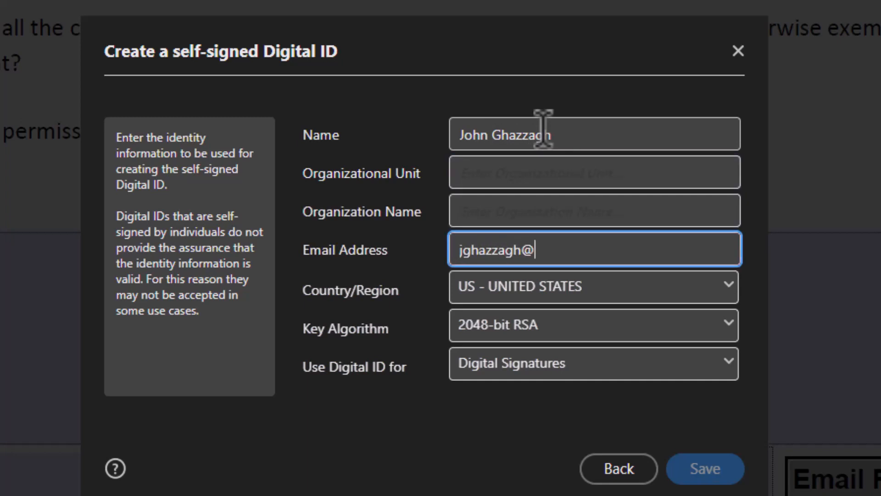
{"action": "type", "text": "edu"}
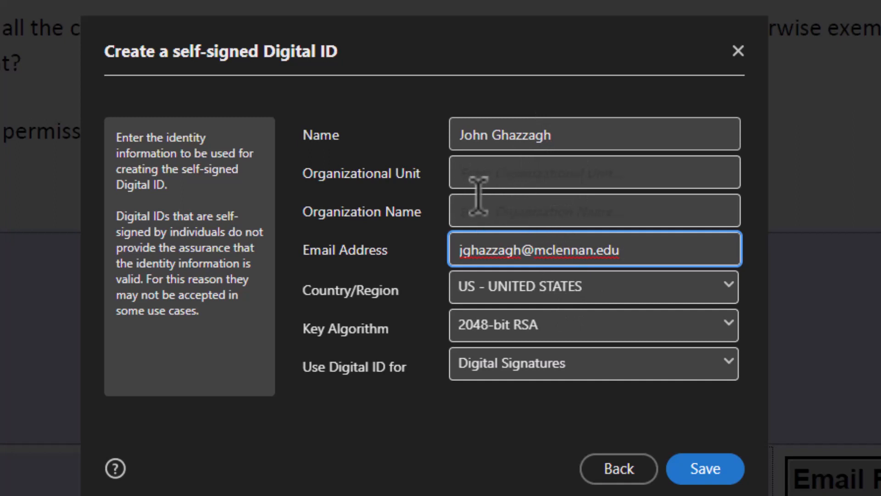
{"action": "left_click", "coordinate": [694, 468]}
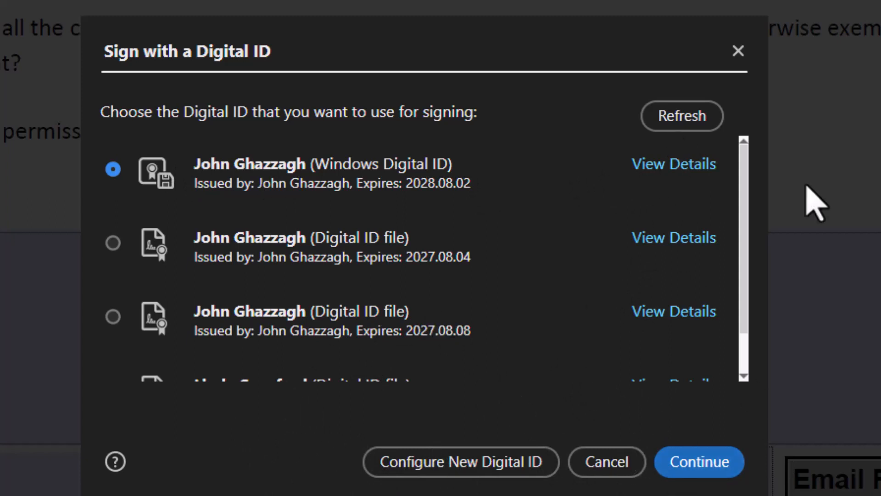
Close the signing dialog, restart signing from the Signature field, and continue with the Windows Digital ID expiring 2028.08.02.
{"action": "left_click", "coordinate": [734, 55]}
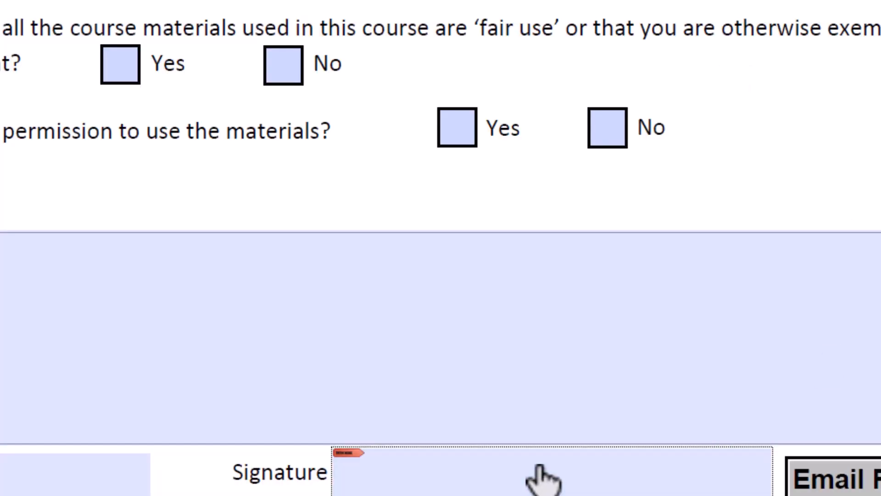
{"action": "left_click", "coordinate": [543, 477]}
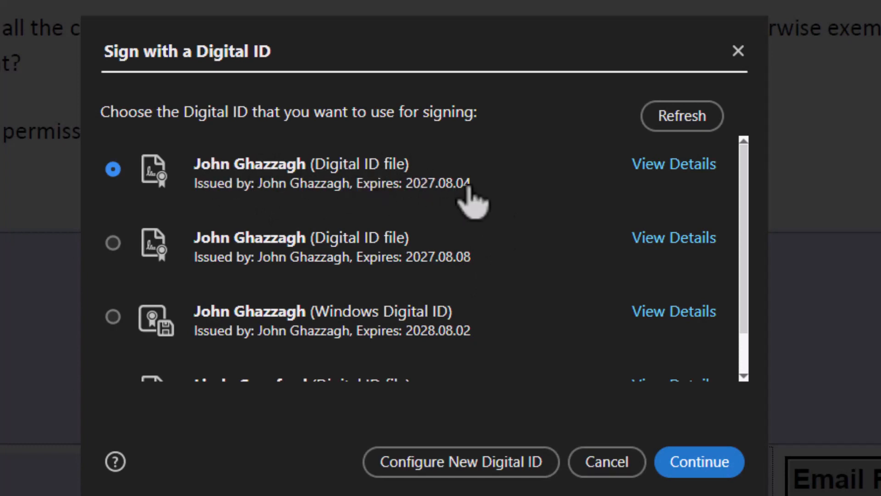
{"action": "scroll", "coordinate": [460, 202], "scroll_direction": "down", "scroll_amount": 1}
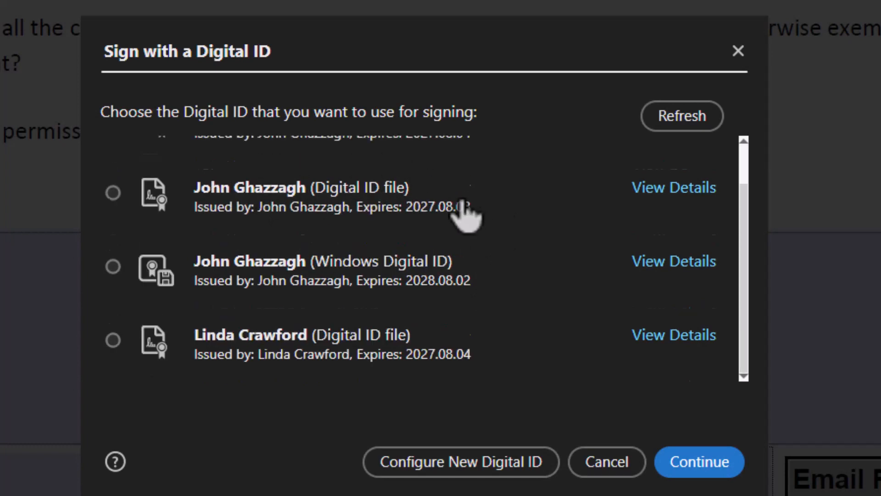
{"action": "left_click", "coordinate": [112, 266]}
{"action": "left_click", "coordinate": [708, 464]}
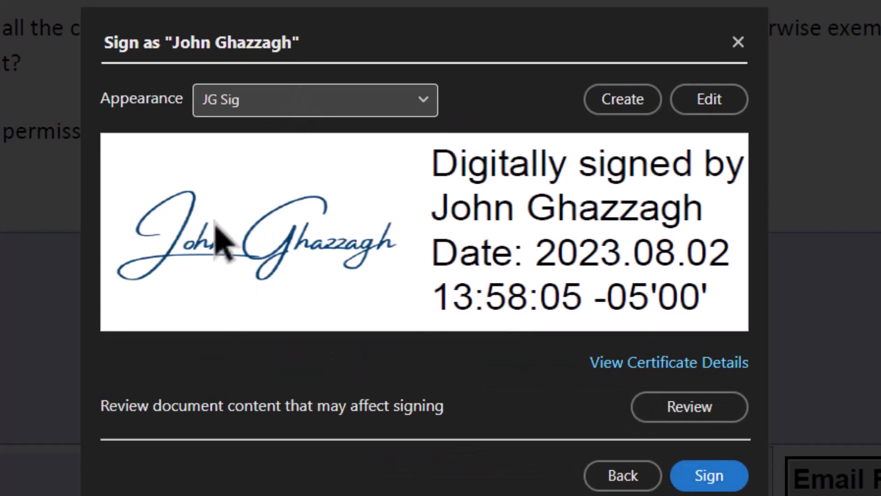
Set the signature appearance to Standard Text and sign the form with it.
{"action": "left_click", "coordinate": [317, 110]}
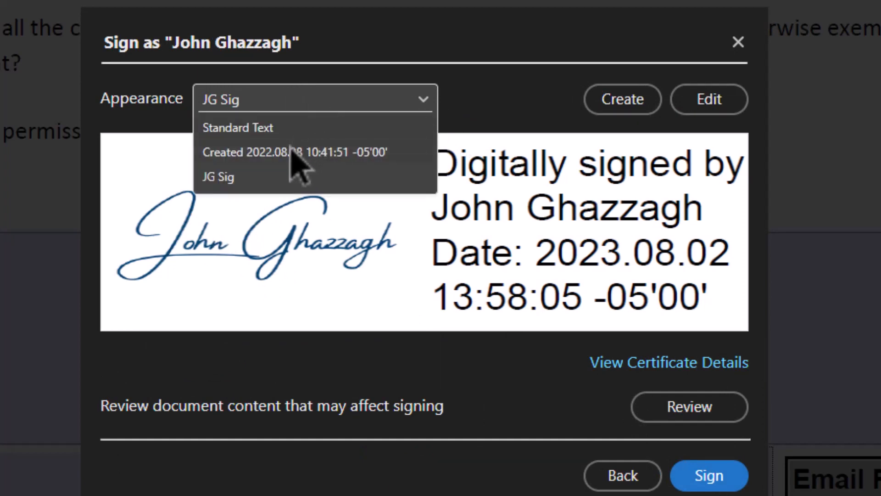
{"action": "left_click", "coordinate": [263, 128]}
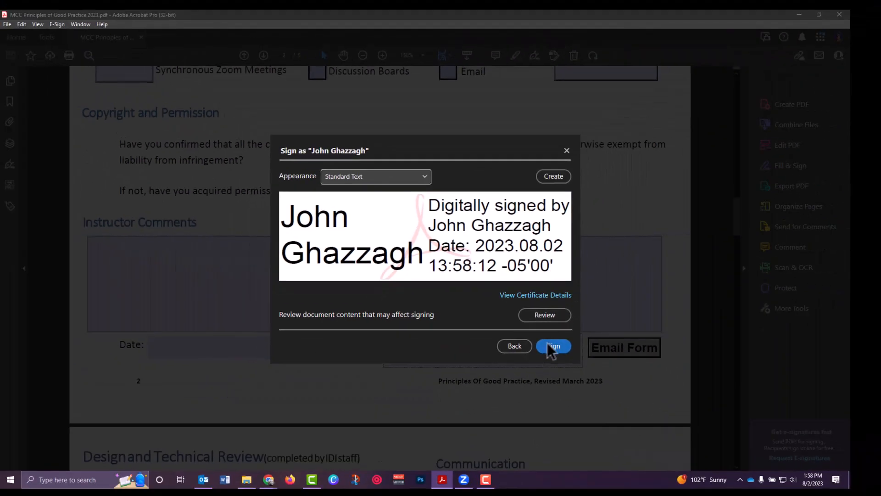
{"action": "left_click", "coordinate": [548, 344]}
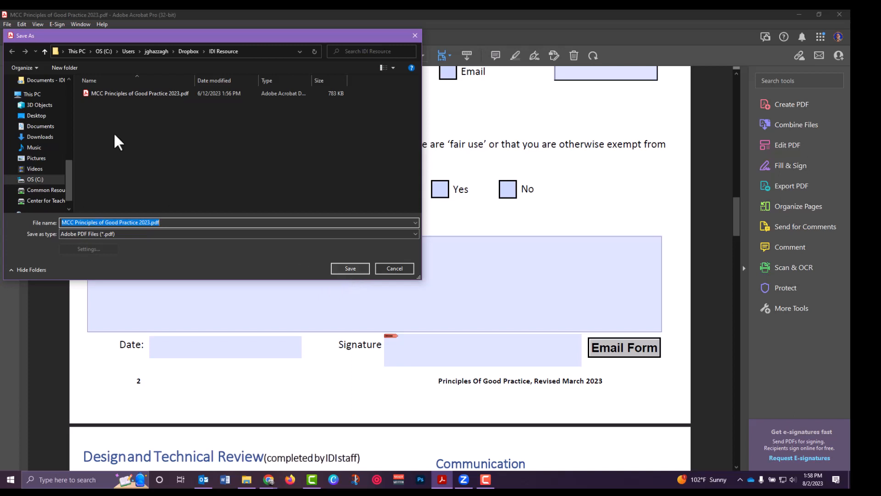
Save the signed form as MCC Principles of Good Practice 2023.pdf in the Downloads folder.
{"action": "left_click", "coordinate": [41, 126]}
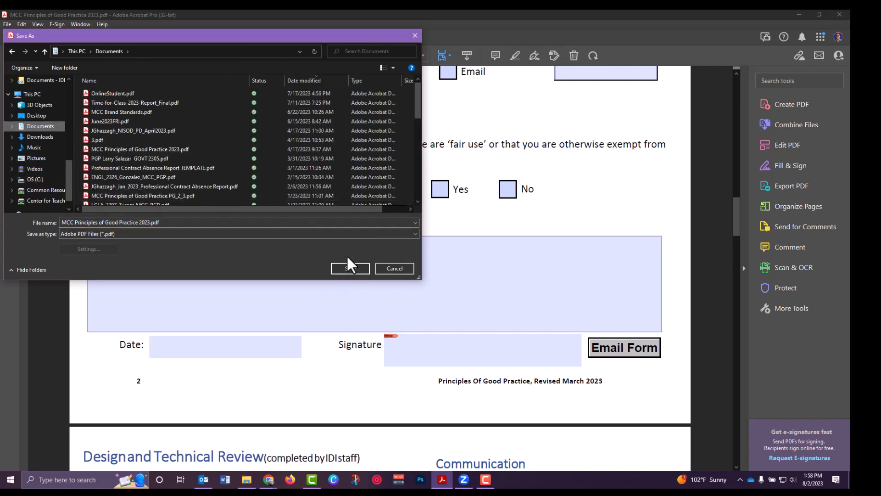
{"action": "left_click", "coordinate": [41, 137]}
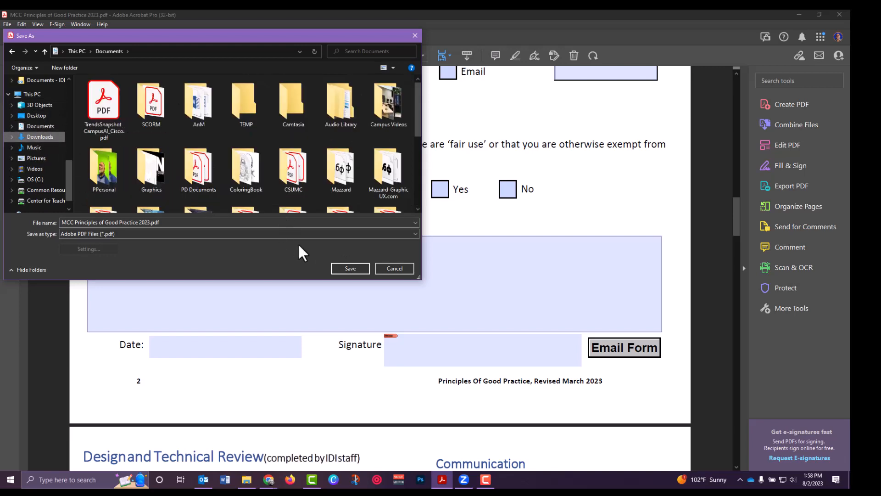
{"action": "left_click", "coordinate": [354, 268]}
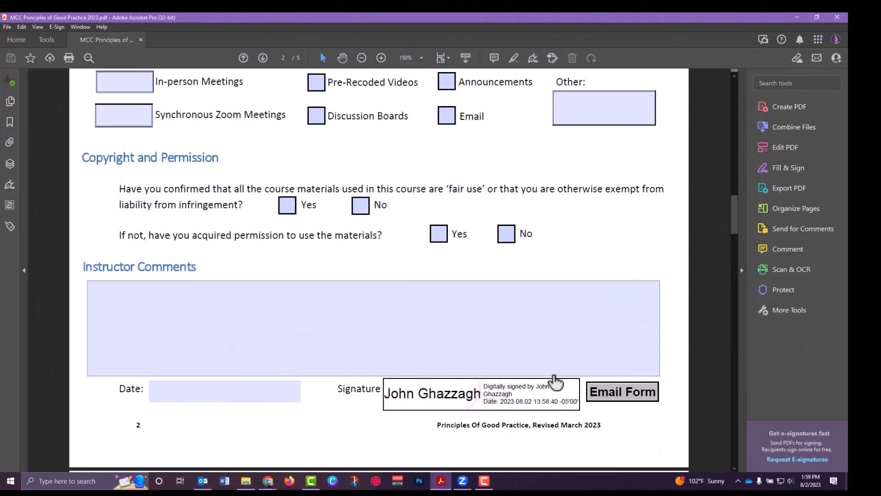
{"action": "scroll", "coordinate": [555, 381], "scroll_direction": "down", "scroll_amount": 1}
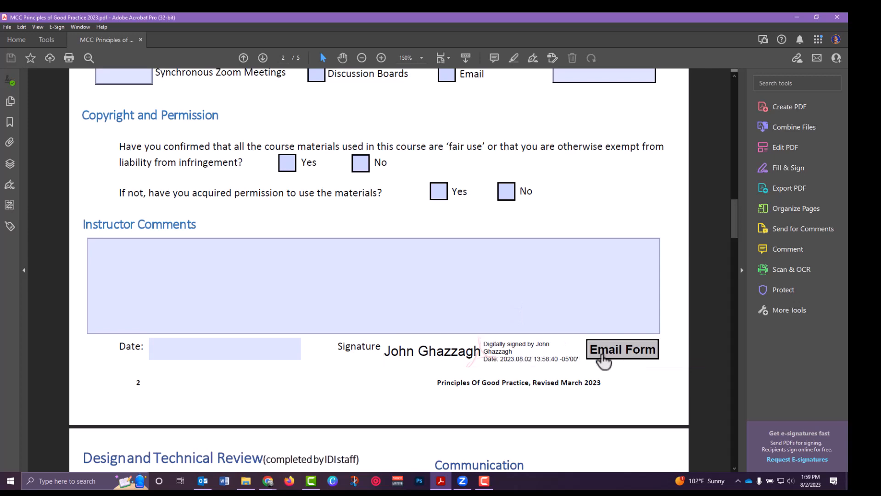
{"action": "scroll", "coordinate": [505, 281], "scroll_direction": "up", "scroll_amount": 5}
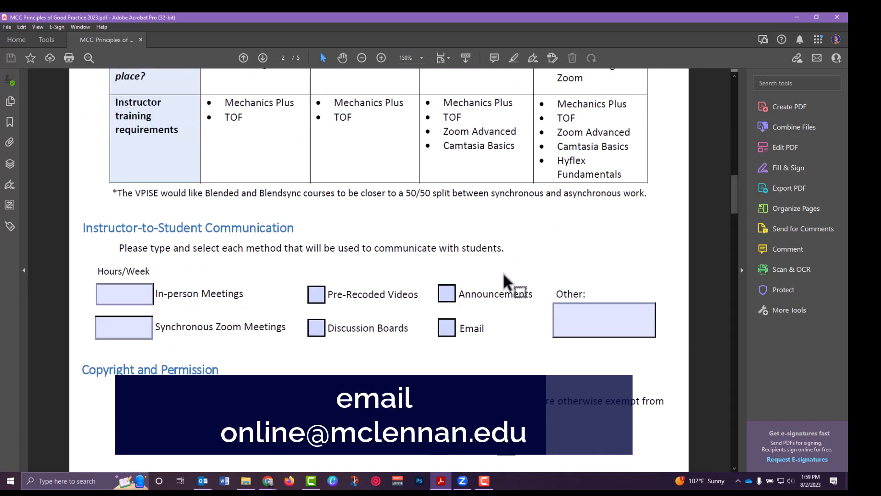
{"action": "scroll", "coordinate": [505, 280], "scroll_direction": "down", "scroll_amount": 6}
{"action": "scroll", "coordinate": [503, 281], "scroll_direction": "down", "scroll_amount": 1}
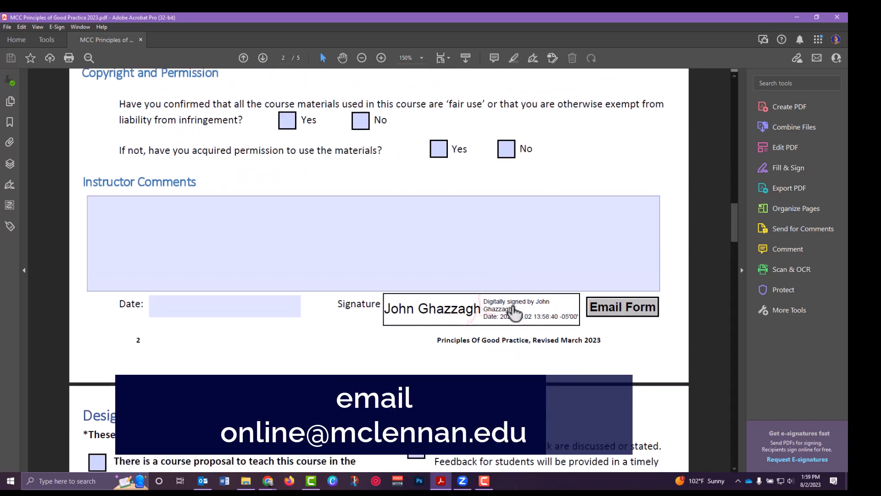